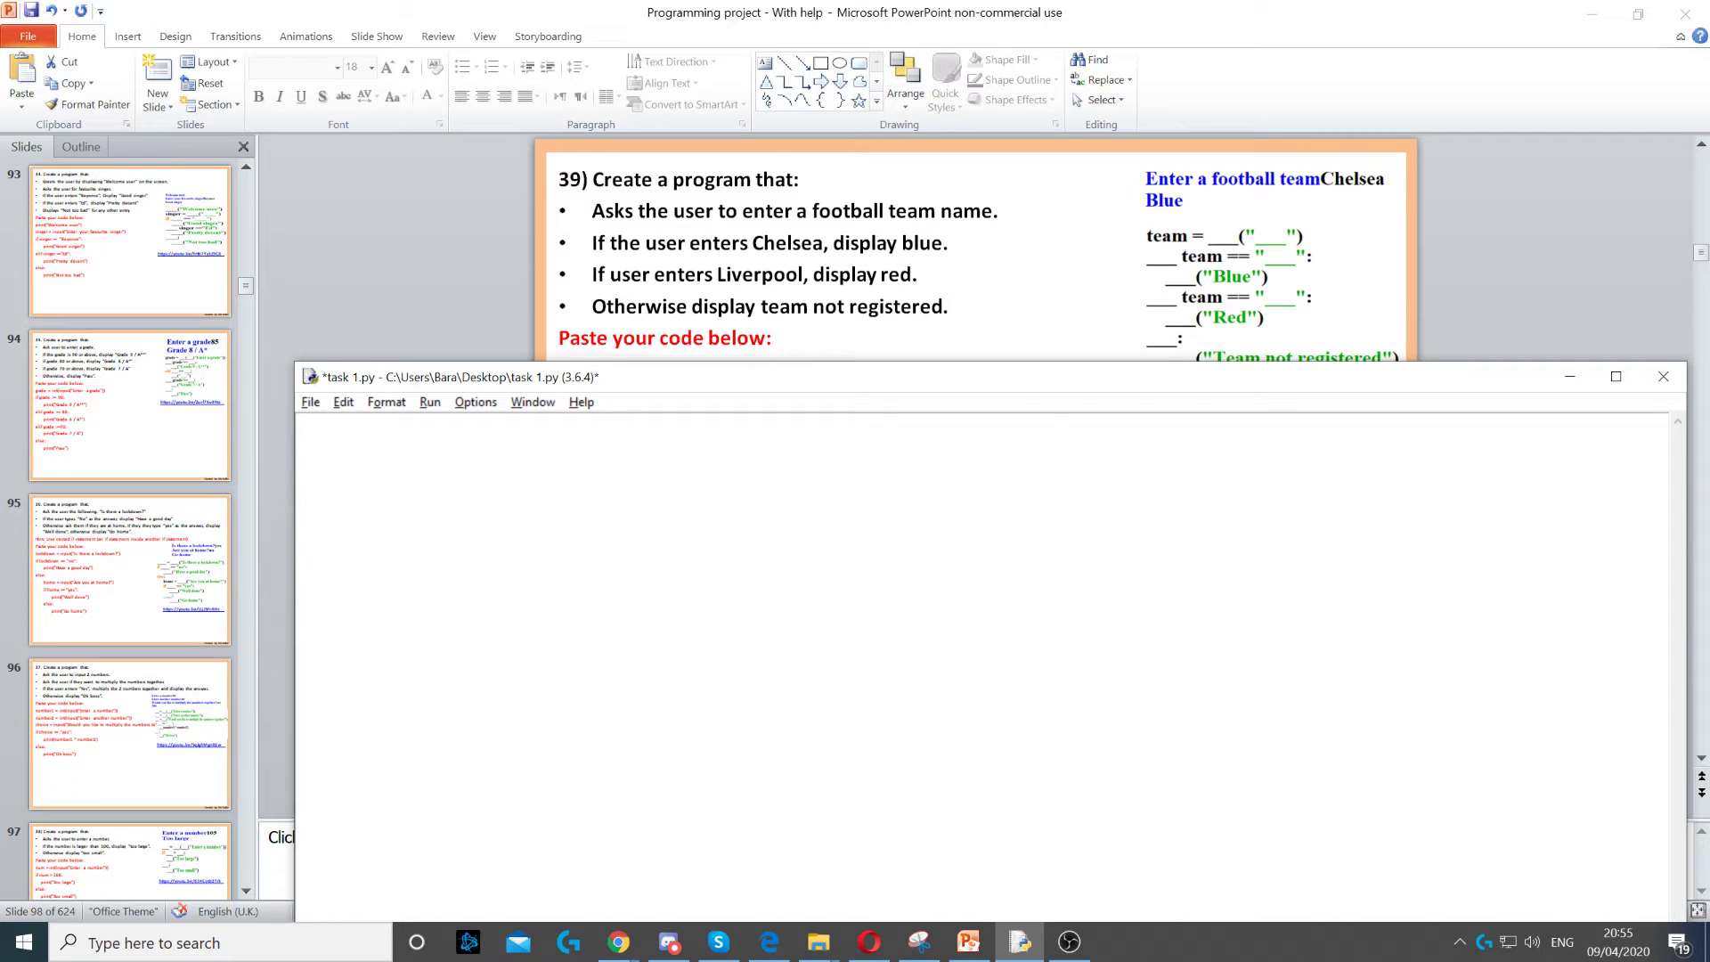
# - Paste team = input("Enter a football team") as line 1, highlighting its input call and prompt
pyautogui.write('team = input("Enter a football team")')
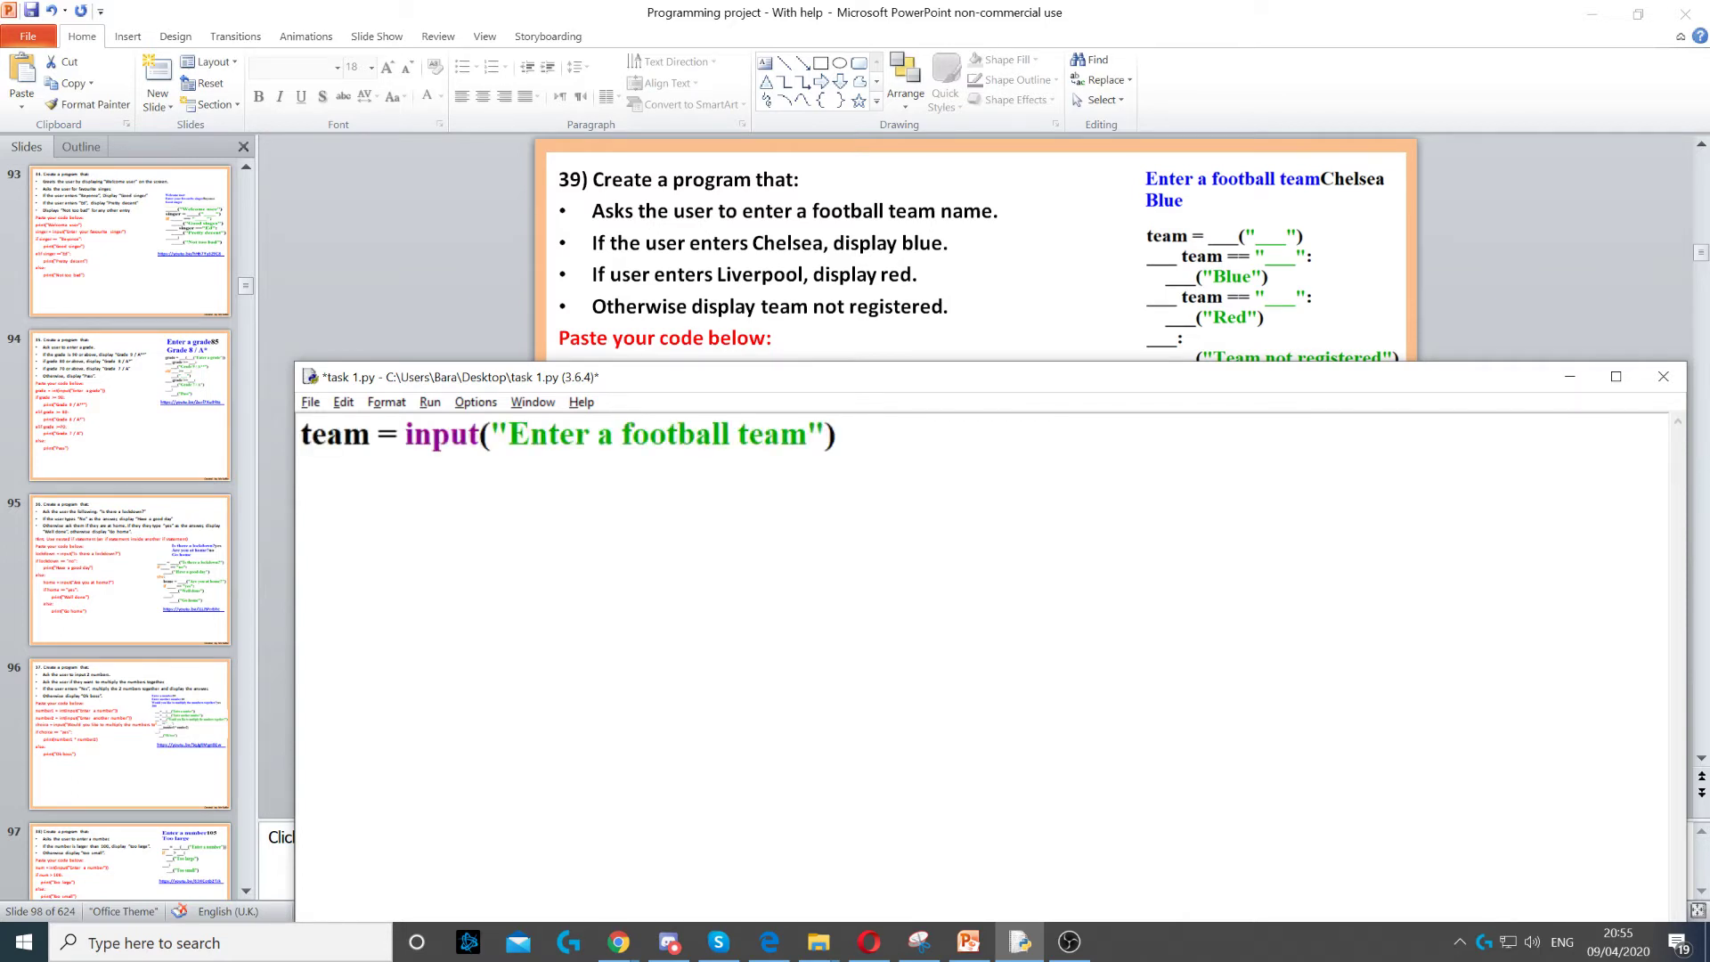
pyautogui.moveTo(481, 435)
pyautogui.mouseDown()
pyautogui.moveTo(376, 434)
pyautogui.moveTo(404, 434)
pyautogui.mouseUp()
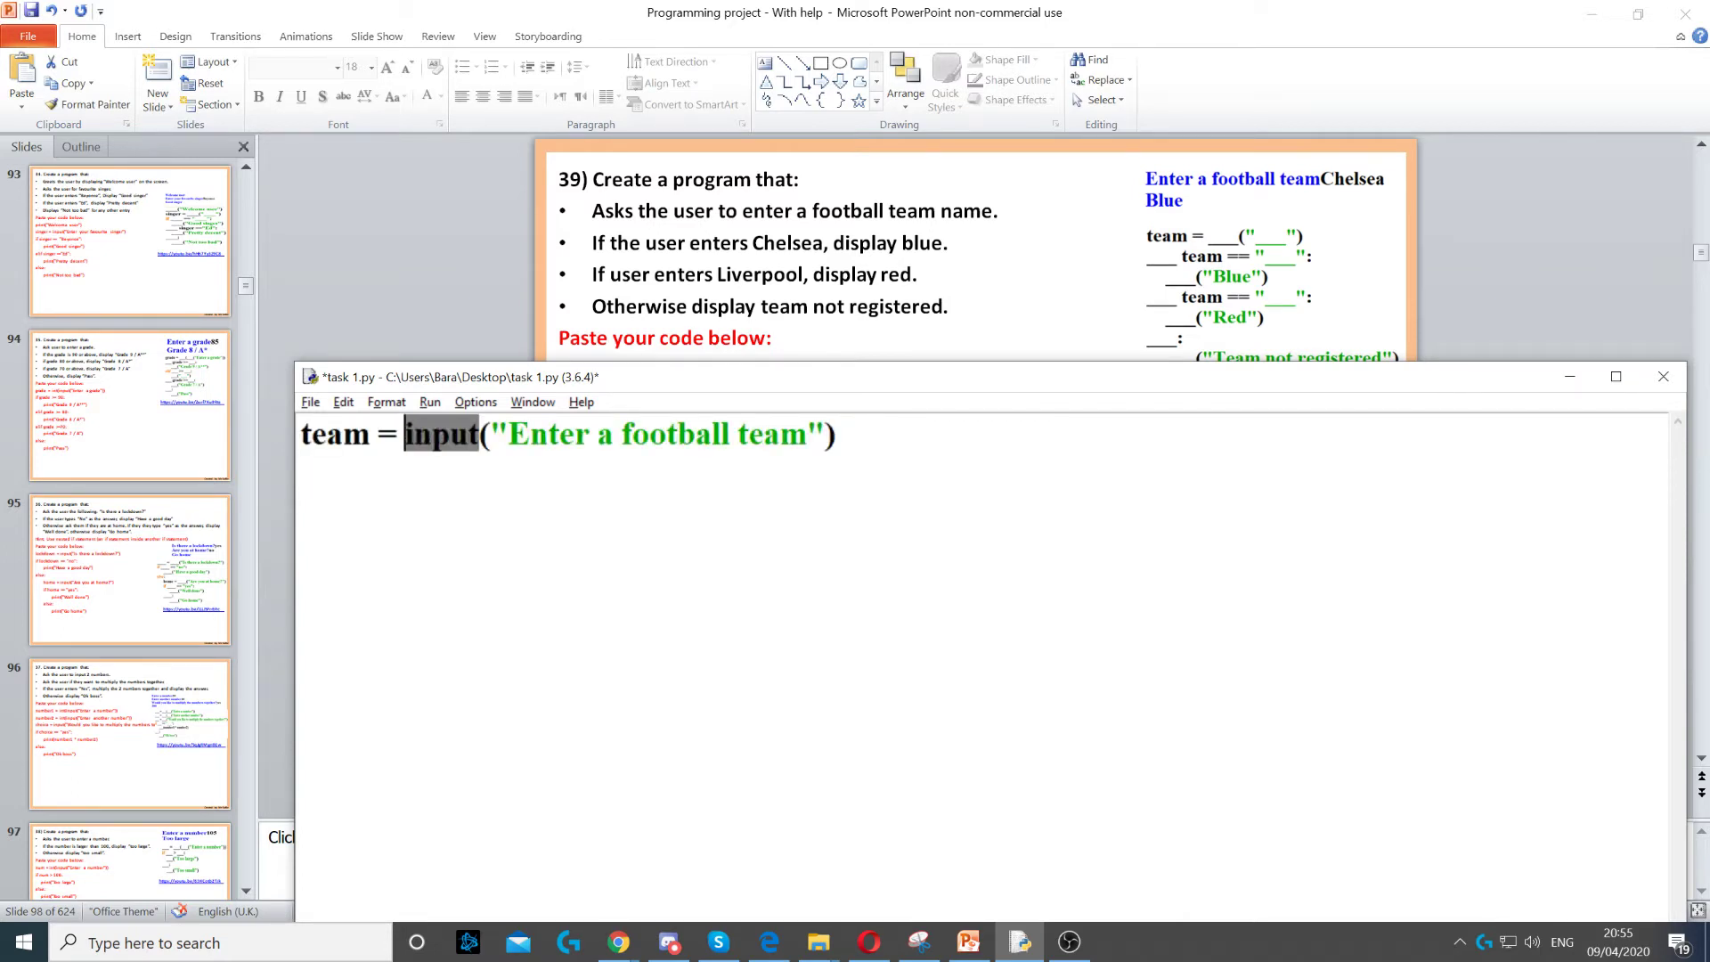
pyautogui.moveTo(808, 434)
pyautogui.mouseDown()
pyautogui.moveTo(310, 434)
pyautogui.moveTo(532, 435)
pyautogui.moveTo(508, 435)
pyautogui.mouseUp()
pyautogui.press('End')
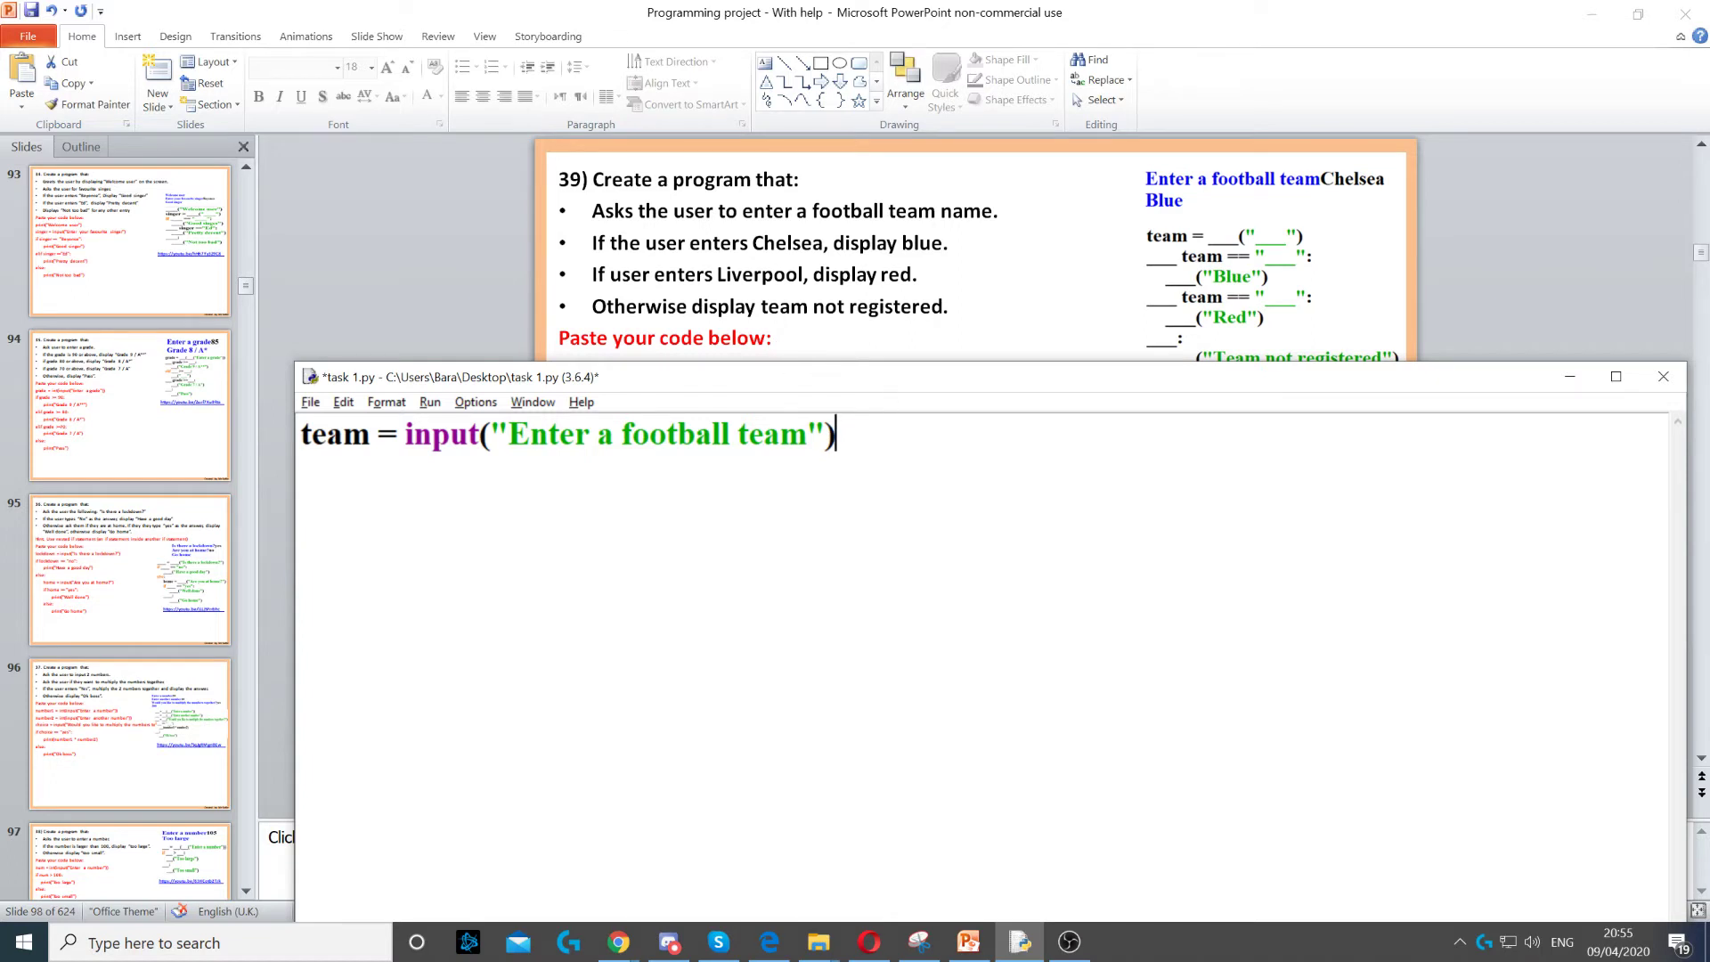
# - Write the condition if team == "Chelsea": on line 2
pyautogui.press('Return')
pyautogui.write('if team == "Chelsea":')
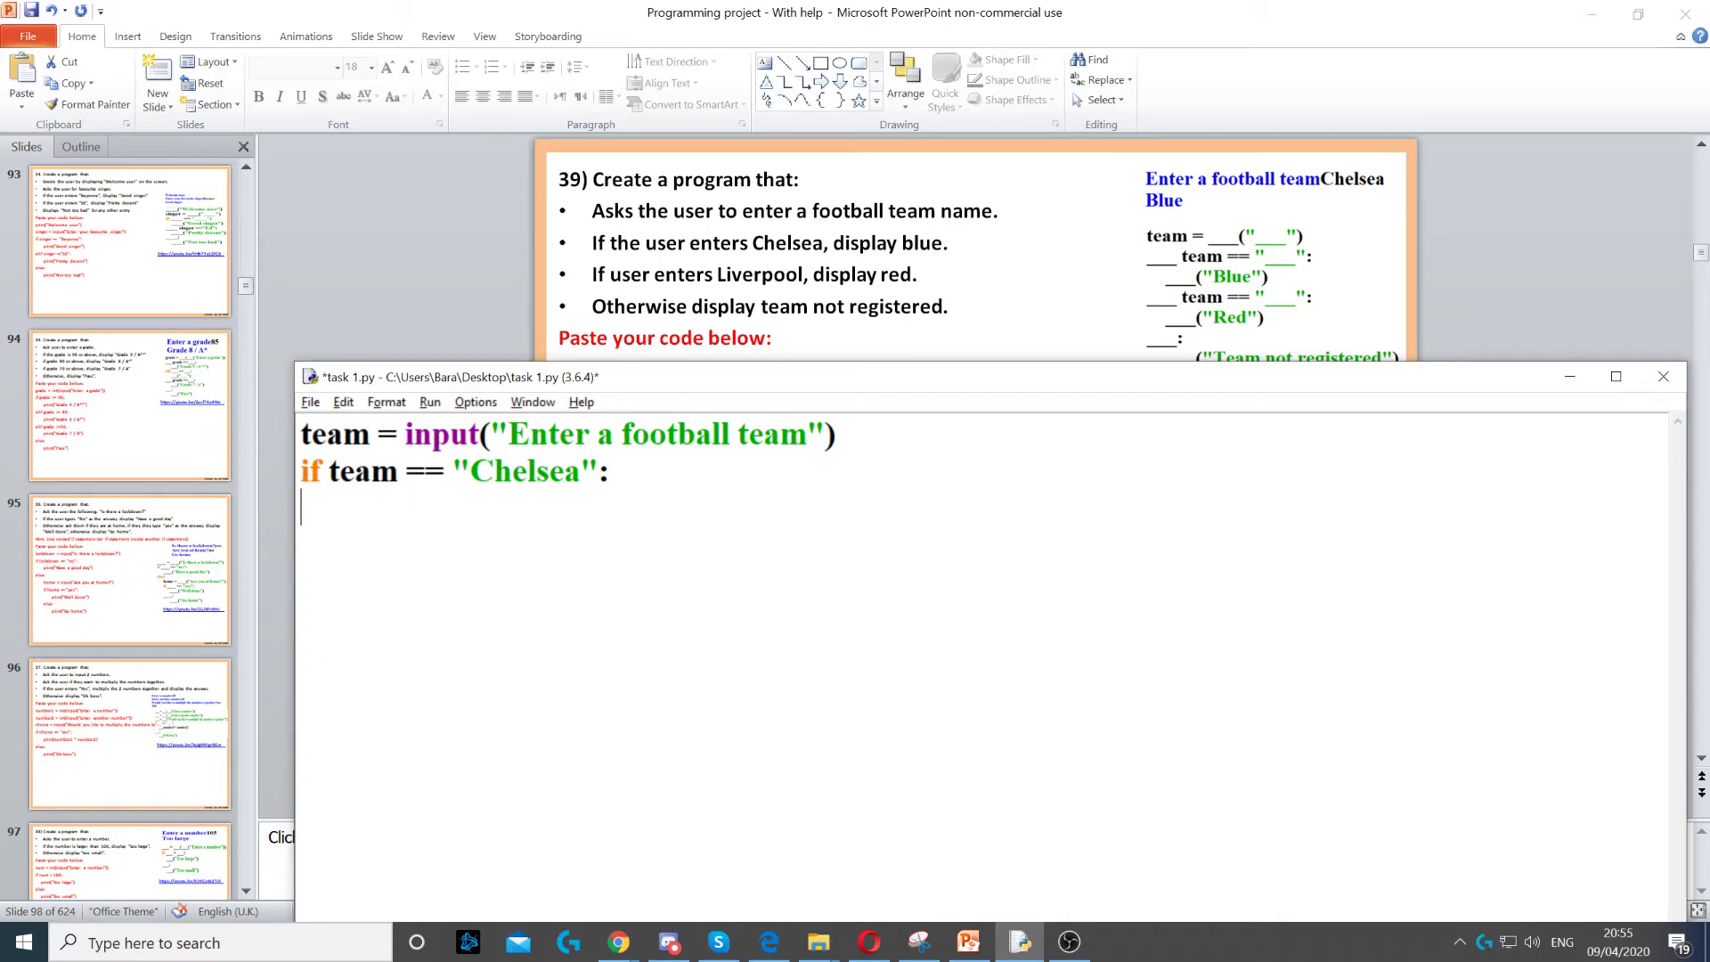
pyautogui.press('Up')
pyautogui.press('End')
pyautogui.press('Left')
pyautogui.hotkey('ctrl', 'Left')
pyautogui.hotkey('shift', 'Left')
pyautogui.press('End')
pyautogui.hotkey('shift', 'Left')
pyautogui.press('Right')
# - Add the indented print("Blue") line under the Chelsea check
pyautogui.press('Return')
pyautogui.write('print("Blue")')
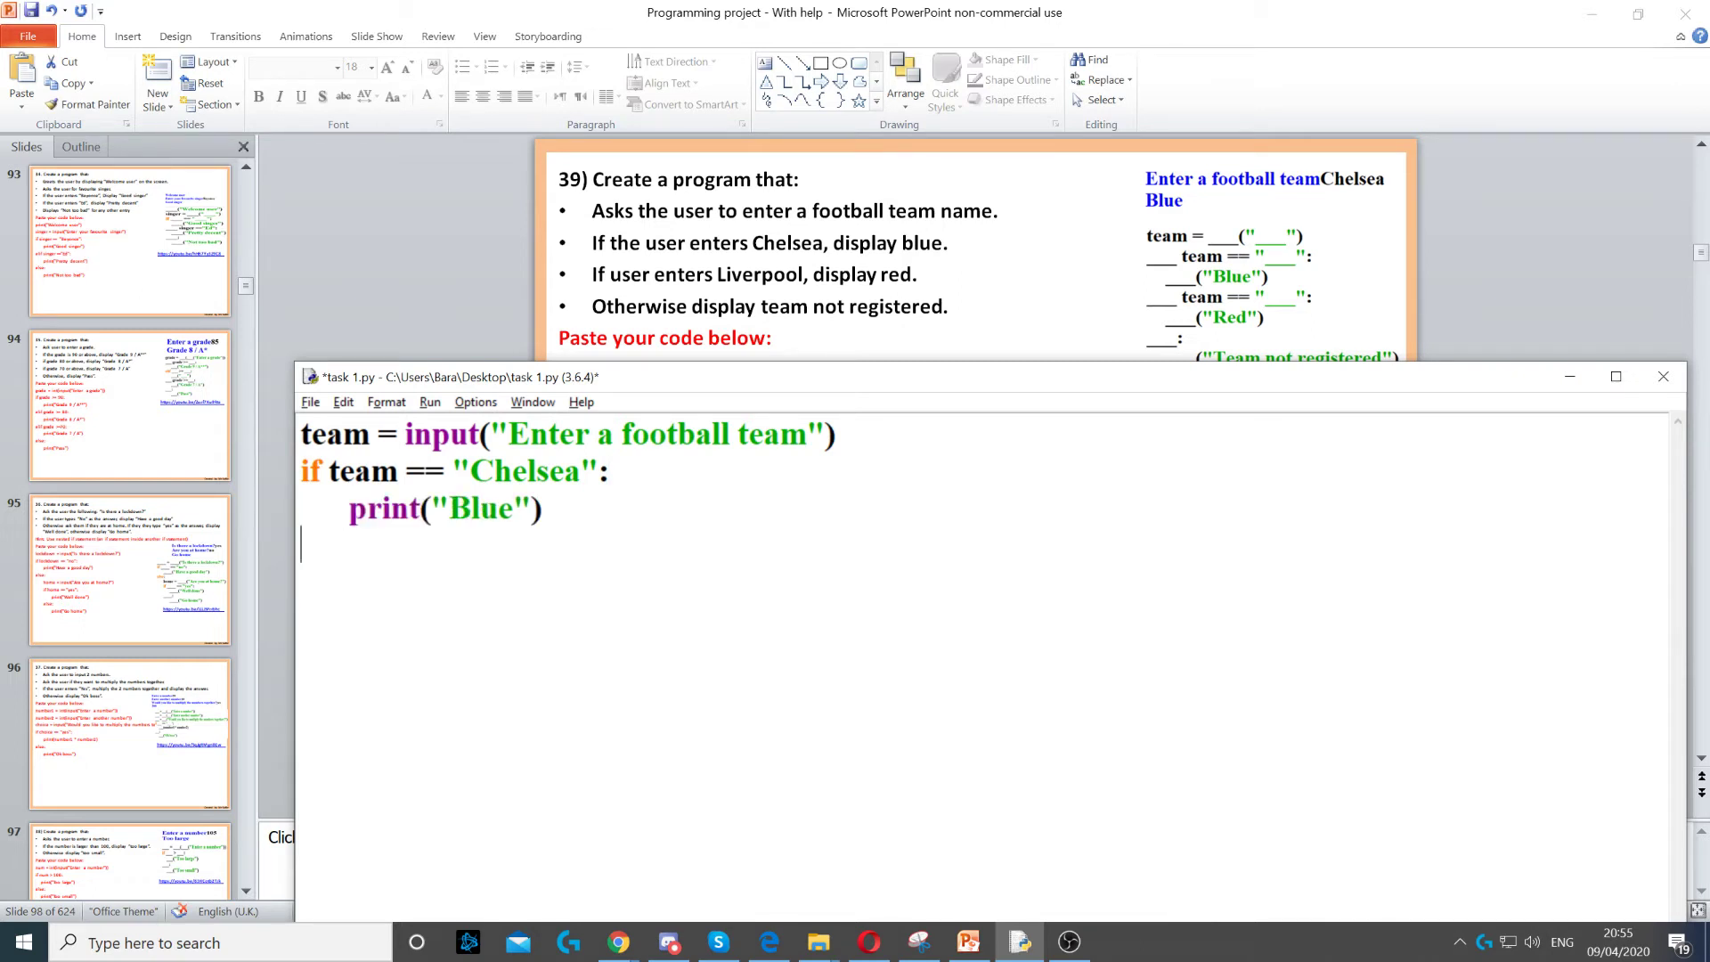
pyautogui.moveTo(421, 509); pyautogui.dragTo(348, 508)
pyautogui.press('End')
# - Add the elif team == "Liverpool": branch with an indented print("Red") line
pyautogui.press('Return')
pyautogui.press('BackSpace')
pyautogui.write('elif team == "Liverpool":')
pyautogui.press('Return')
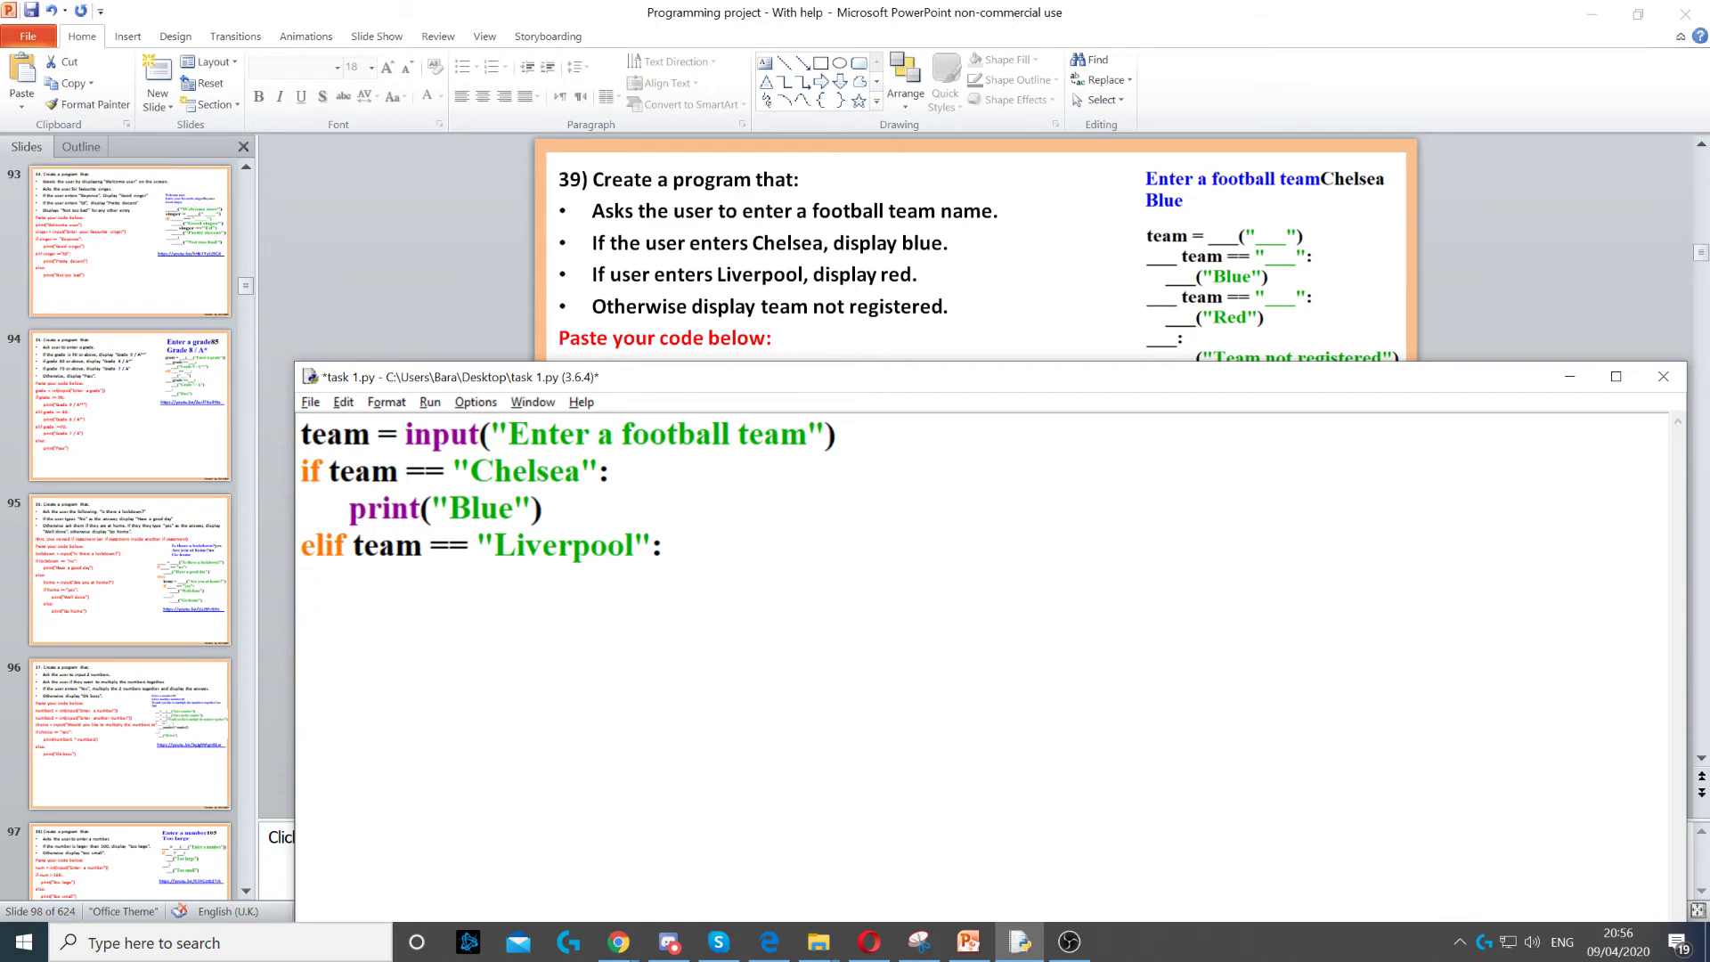
pyautogui.press('BackSpace')
pyautogui.press('Return')
pyautogui.write('print("Red")')
pyautogui.press('Return')
pyautogui.press('BackSpace')
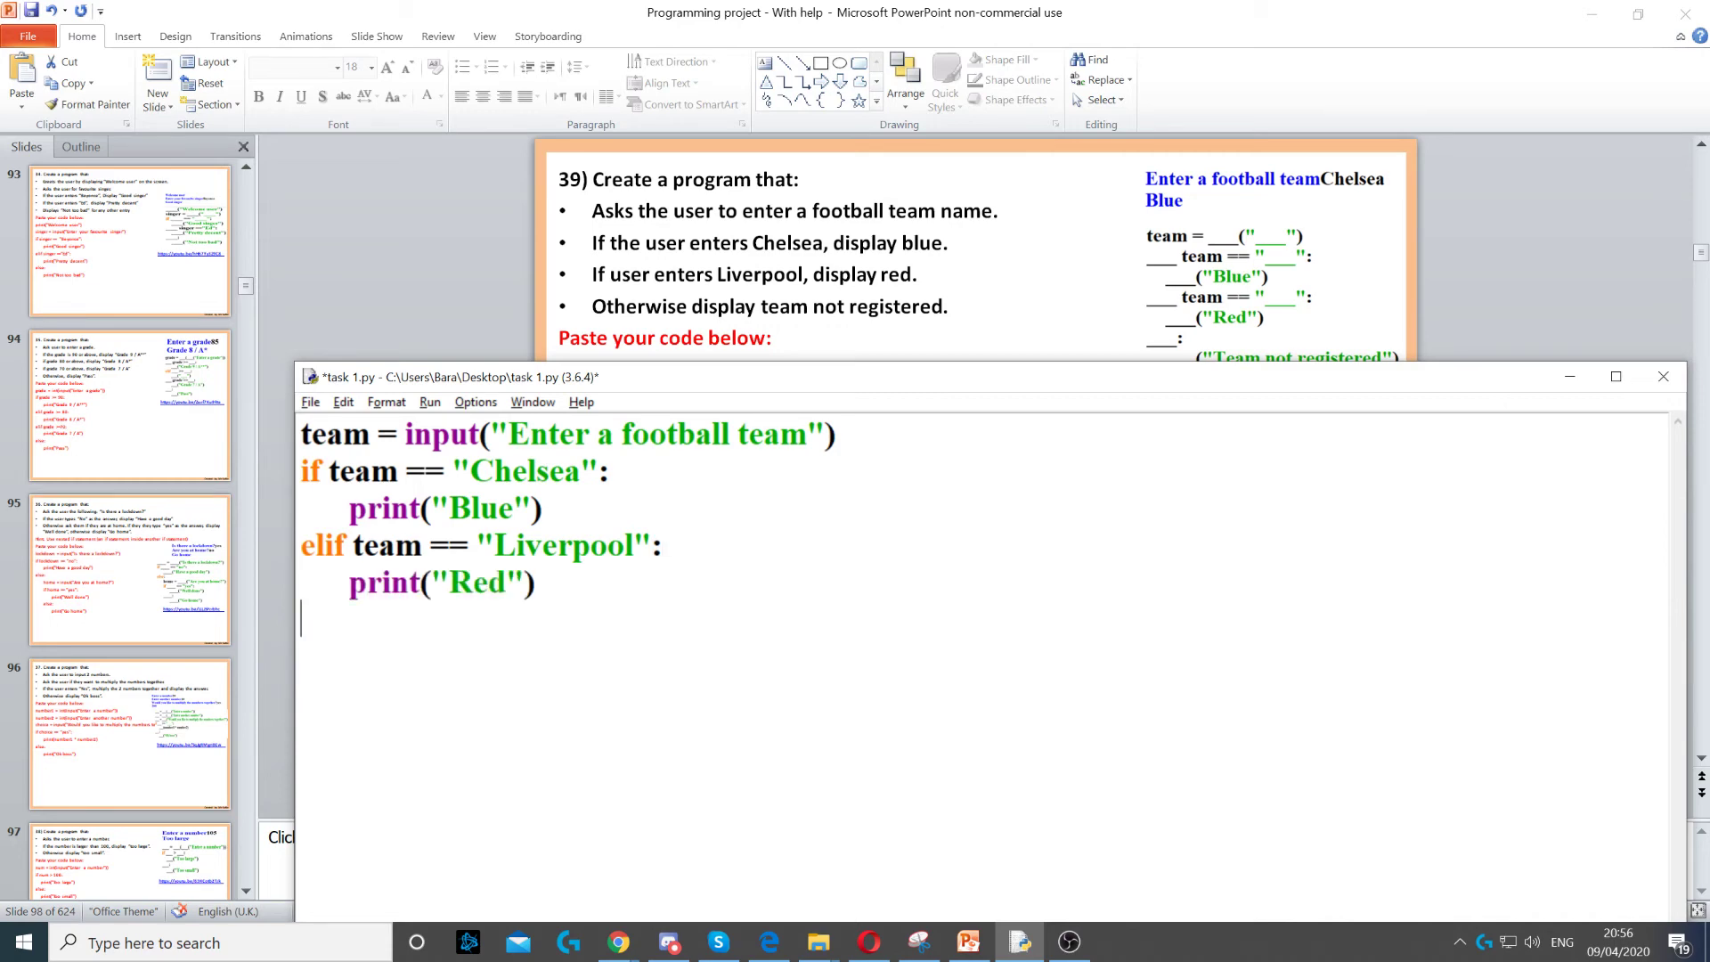
pyautogui.doubleClick(349, 582)
pyautogui.press('End')
# - Start an unindented else: branch below the Liverpool check
pyautogui.press('Return')
pyautogui.press('BackSpace')
pyautogui.write('else:')
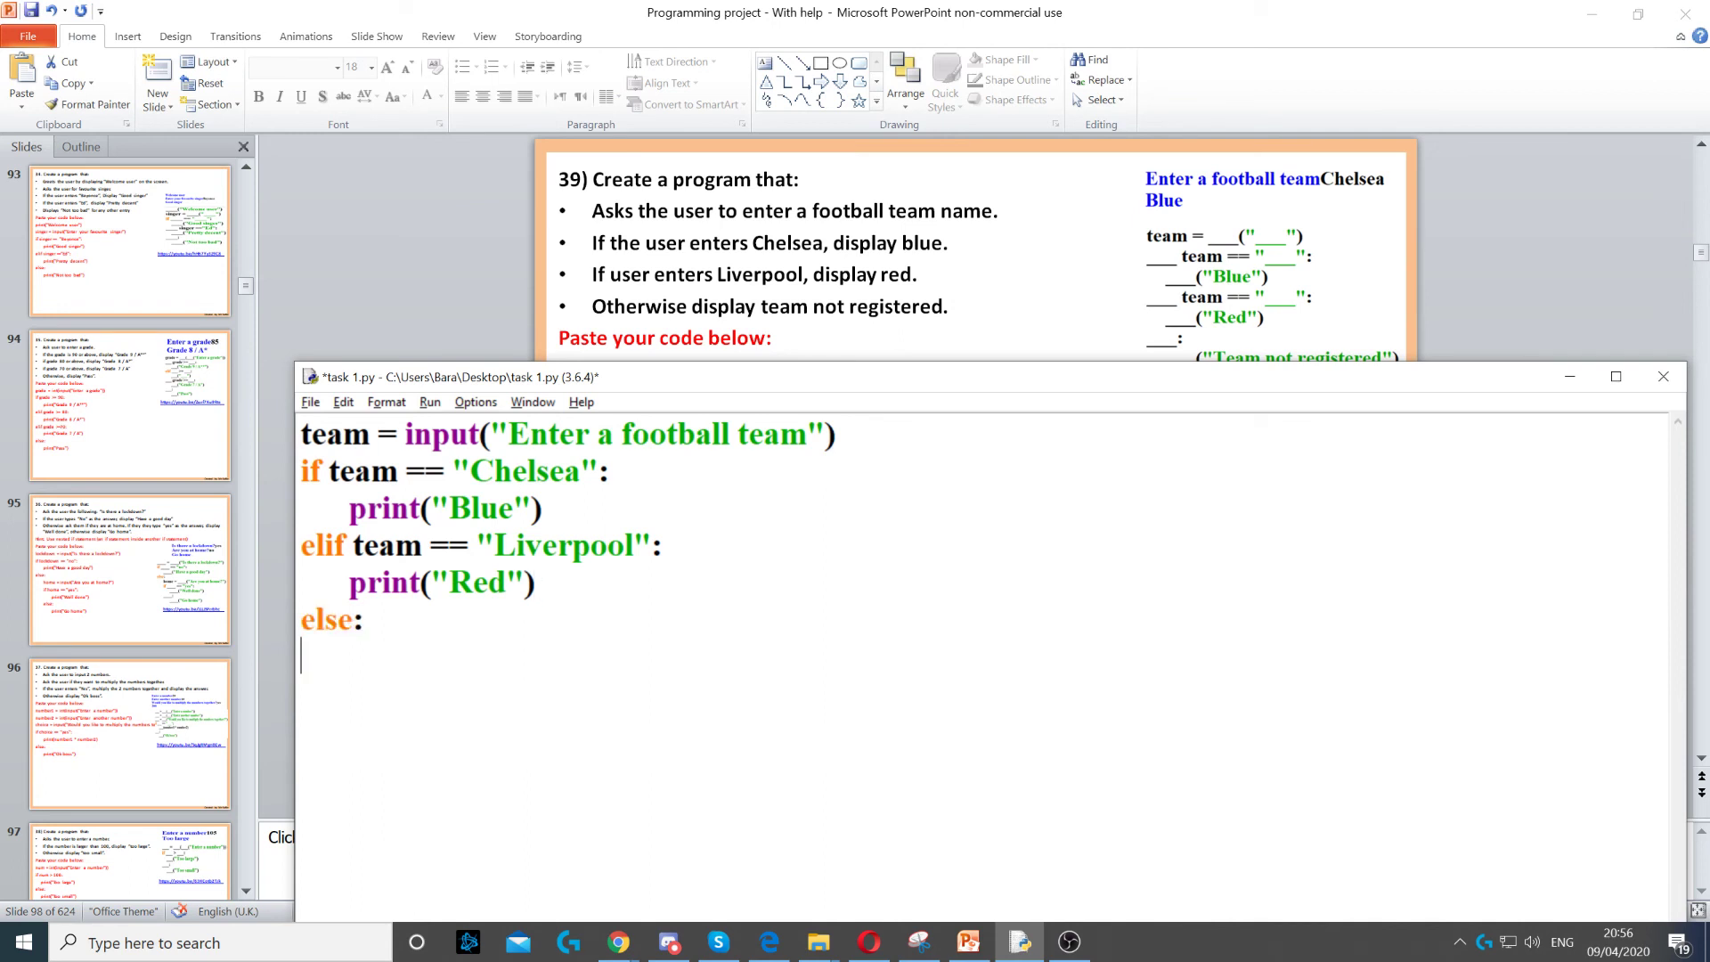